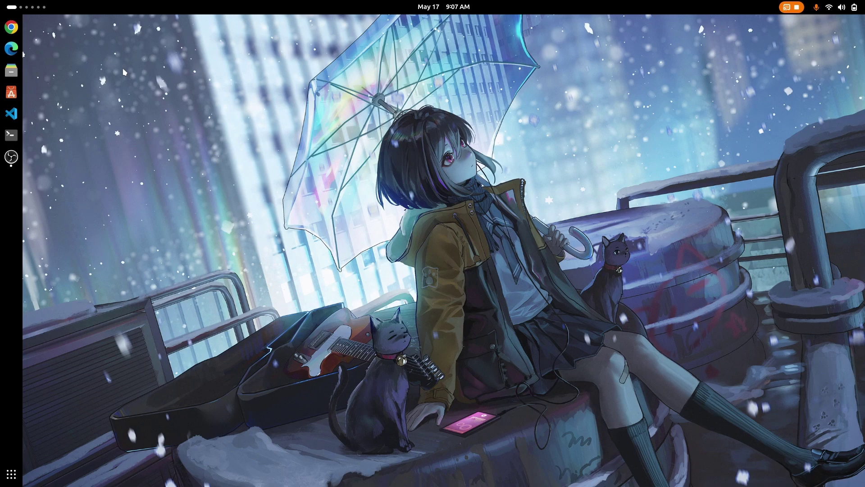
# - Open Chrome and search the web for 'windows 11 ltsc'
pyautogui.click(10, 27)
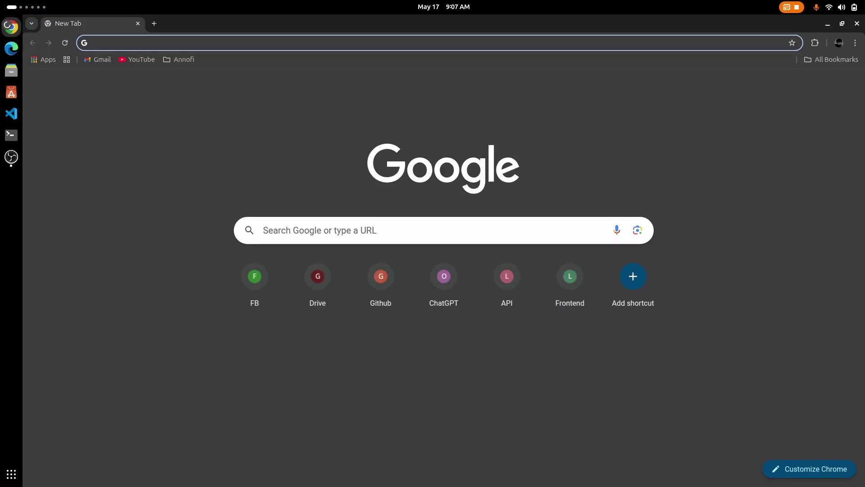
pyautogui.write('w')
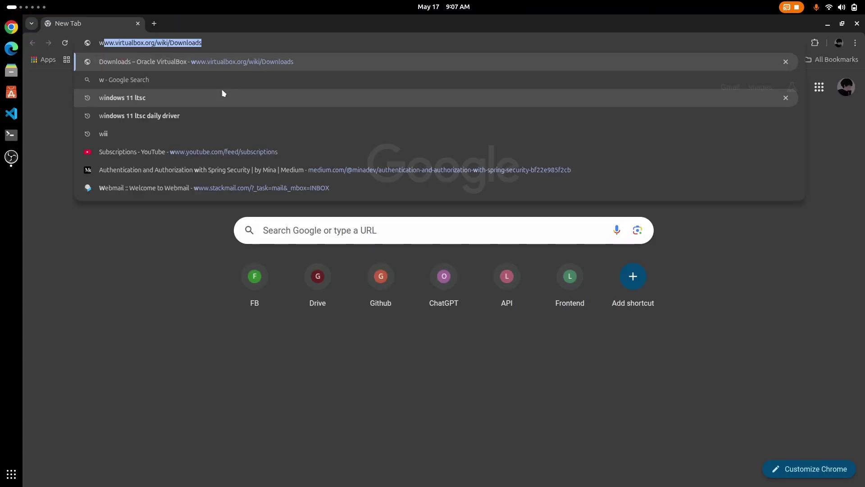
pyautogui.write('indows 11 ltsc')
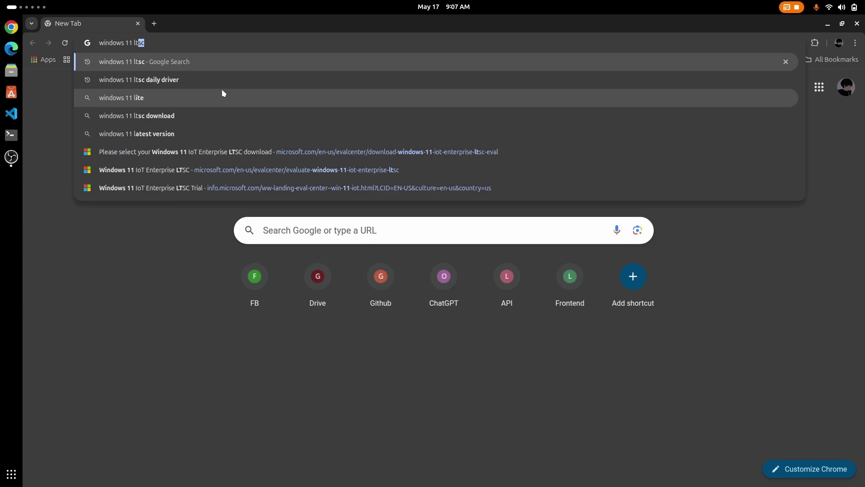
pyautogui.press('Return')
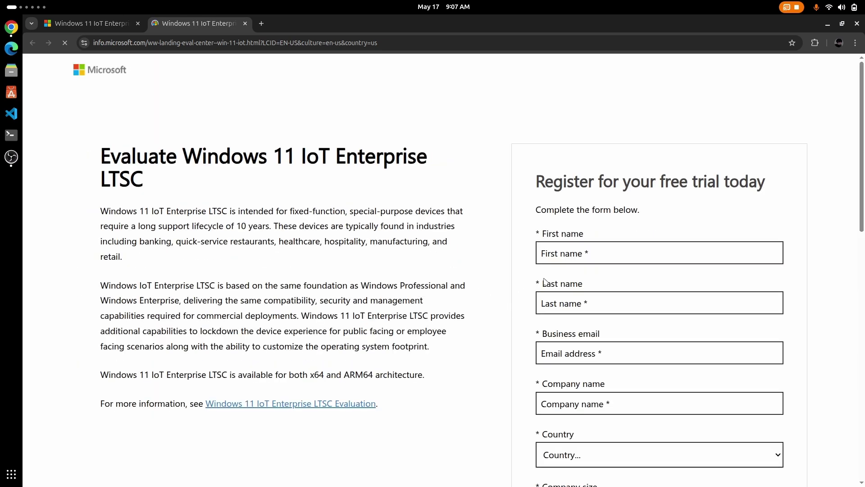
# - Fill first and last name with 'a' and enter a placeholder email address
pyautogui.scroll(-2, 601, 332)
pyautogui.click(597, 252)
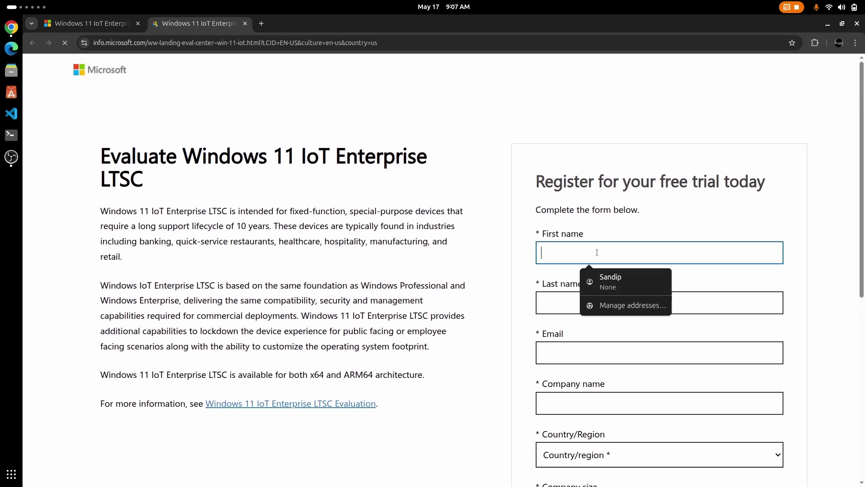
pyautogui.write('a')
pyautogui.click(555, 303)
pyautogui.write('a')
pyautogui.click(554, 353)
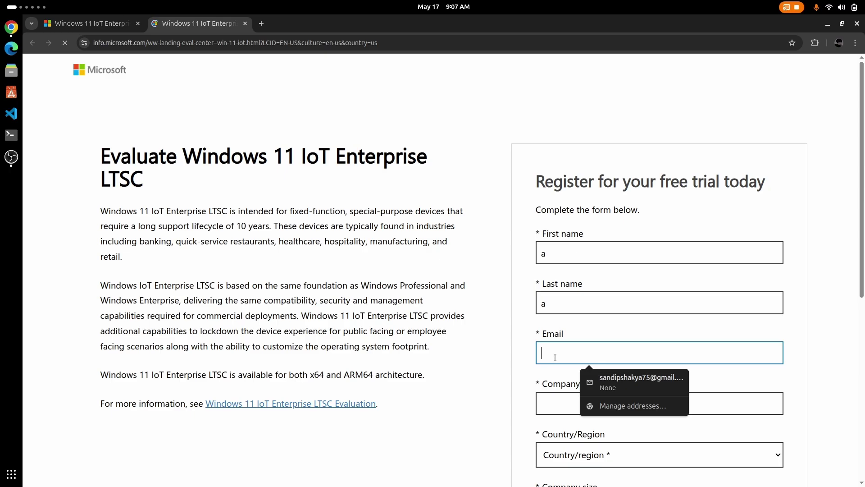
pyautogui.write('a@a.')
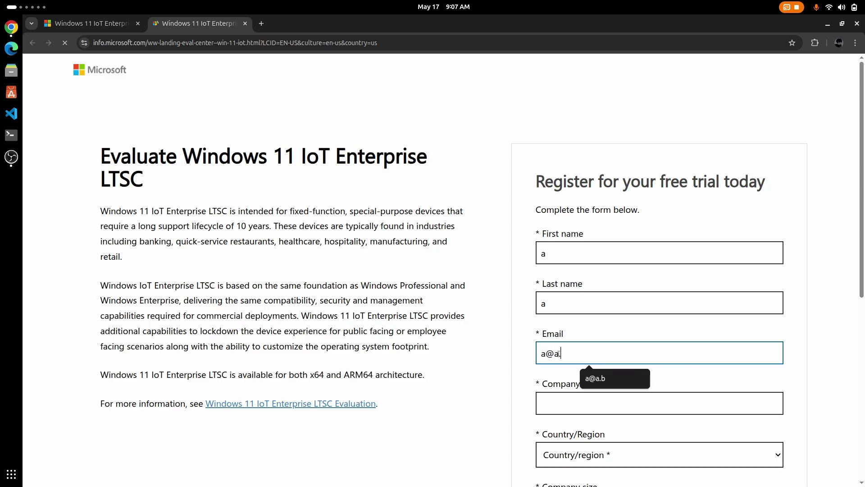
pyautogui.write('cim')
# - Enter company 'a', country China, company size 250-999 and job role 'a'
pyautogui.scroll(-2, 561, 325)
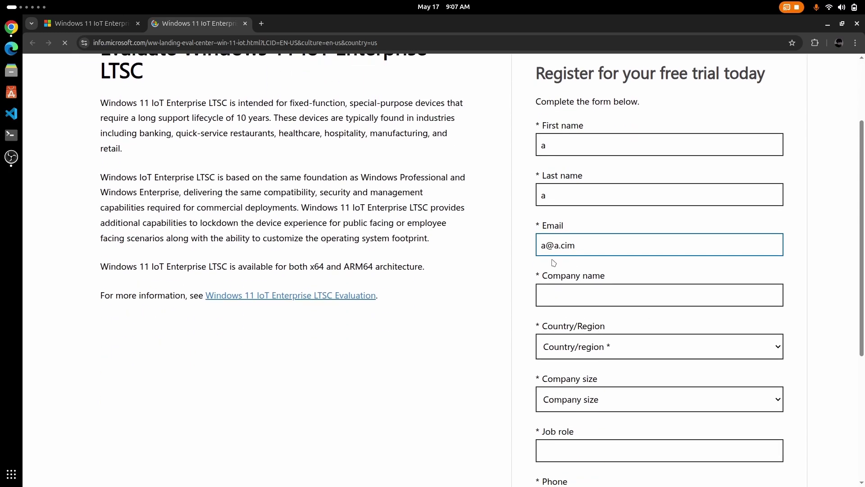
pyautogui.click(567, 293)
pyautogui.write('a')
pyautogui.scroll(-1, 556, 367)
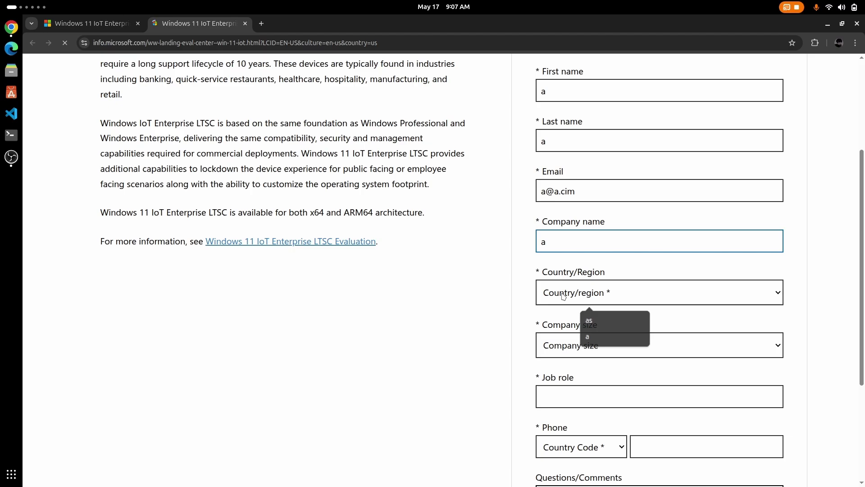
pyautogui.click(570, 293)
pyautogui.click(569, 257)
pyautogui.click(573, 354)
pyautogui.click(585, 308)
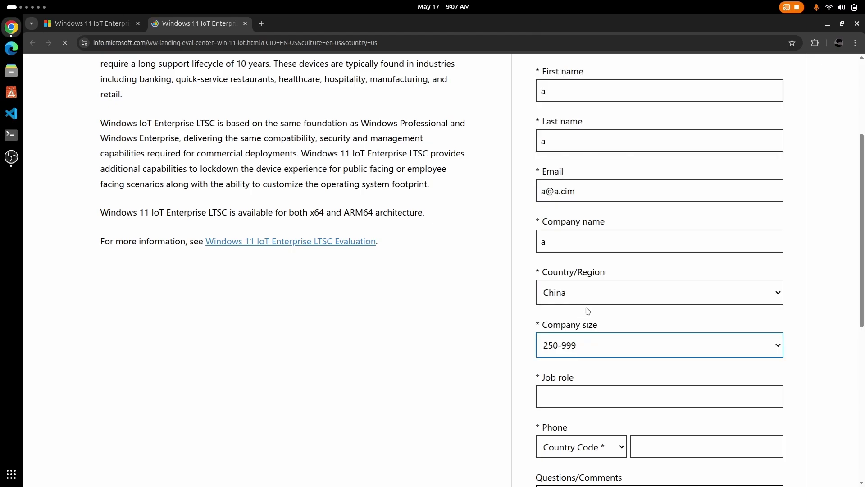
pyautogui.click(586, 388)
pyautogui.write('a')
# - Enter phone number 1 with Croatia (+385) code and try submitting the form
pyautogui.scroll(-2, 586, 389)
pyautogui.click(624, 339)
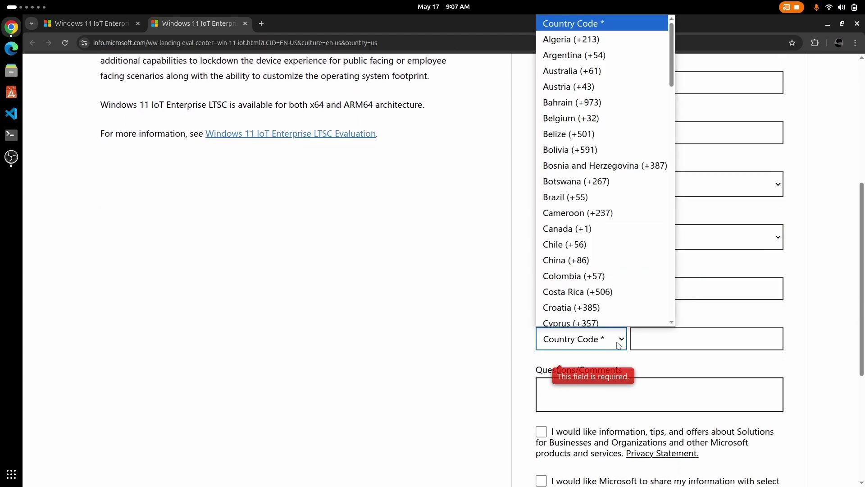
pyautogui.click(628, 356)
pyautogui.click(688, 338)
pyautogui.write('1')
pyautogui.press('Tab')
pyautogui.scroll(-4, 546, 409)
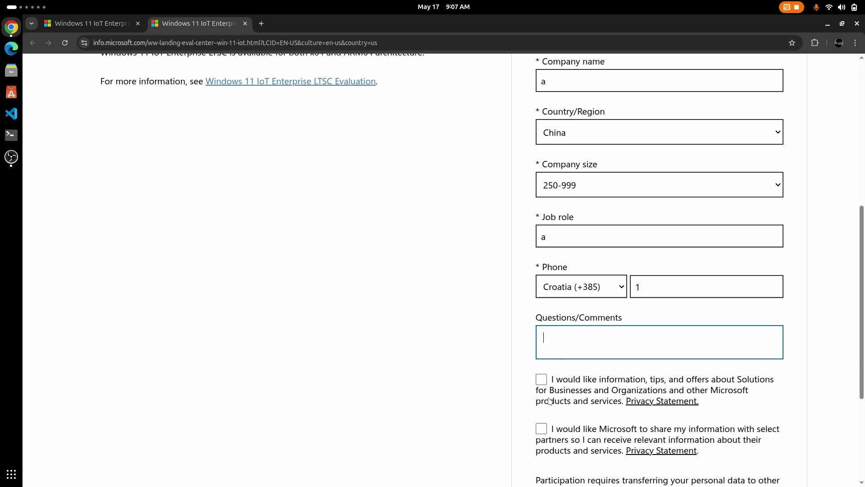
pyautogui.click(574, 390)
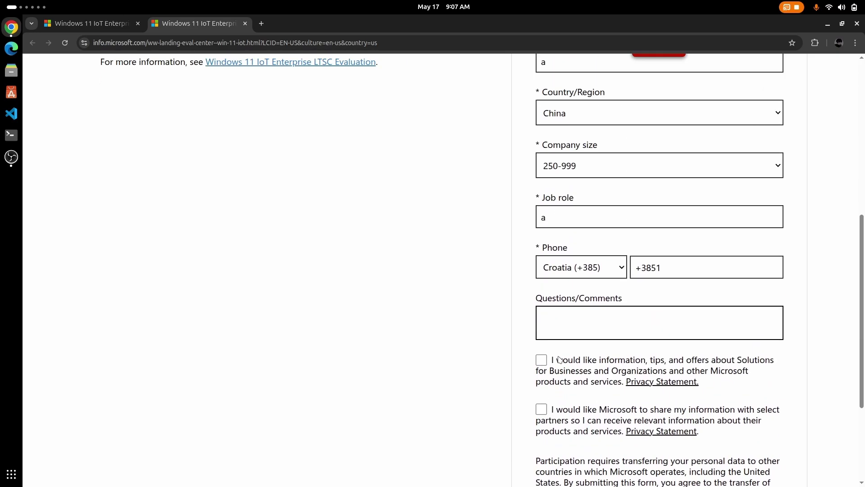
# - Correct the email's mistyped letter to 'o' and submit the registration form
pyautogui.click(597, 190)
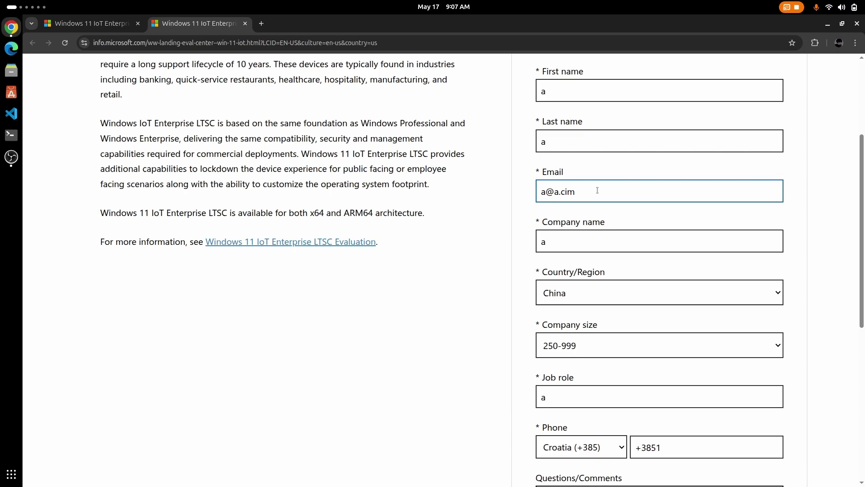
pyautogui.press('Left')
pyautogui.press('Left')
pyautogui.press('BackSpace')
pyautogui.write('o')
pyautogui.scroll(-8, 612, 233)
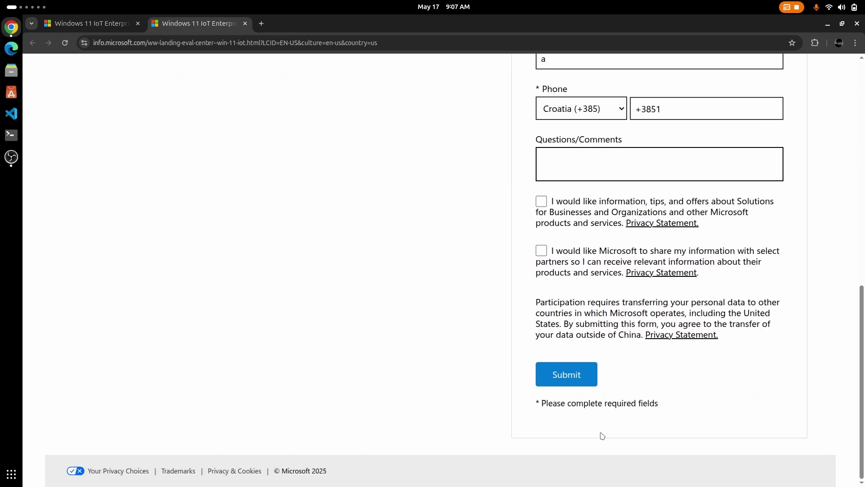
pyautogui.click(561, 375)
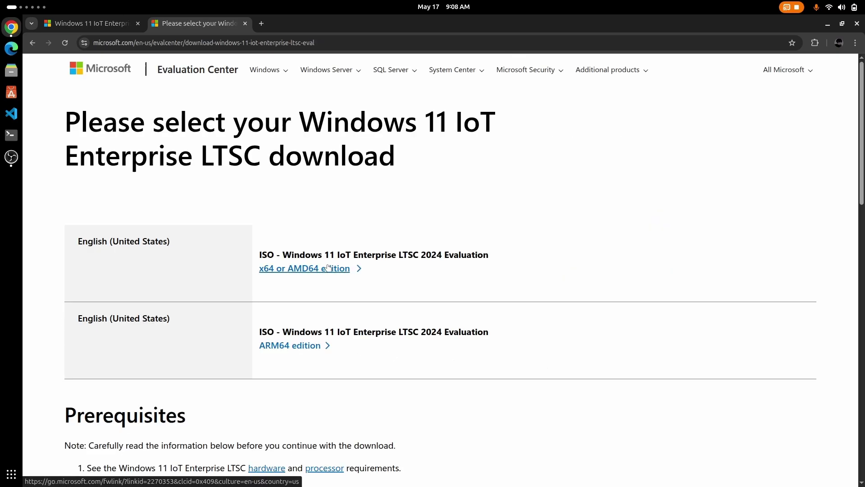
# - Close Chrome and launch GNOME Boxes from the app overview
pyautogui.click(856, 23)
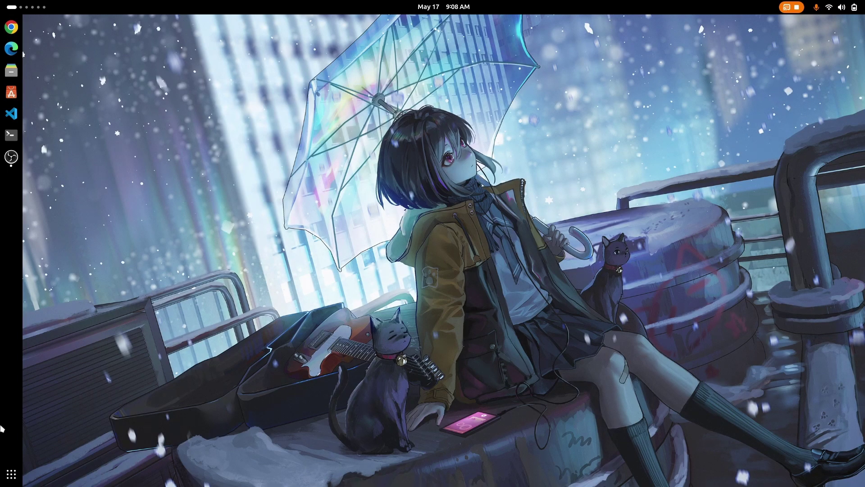
pyautogui.click(8, 482)
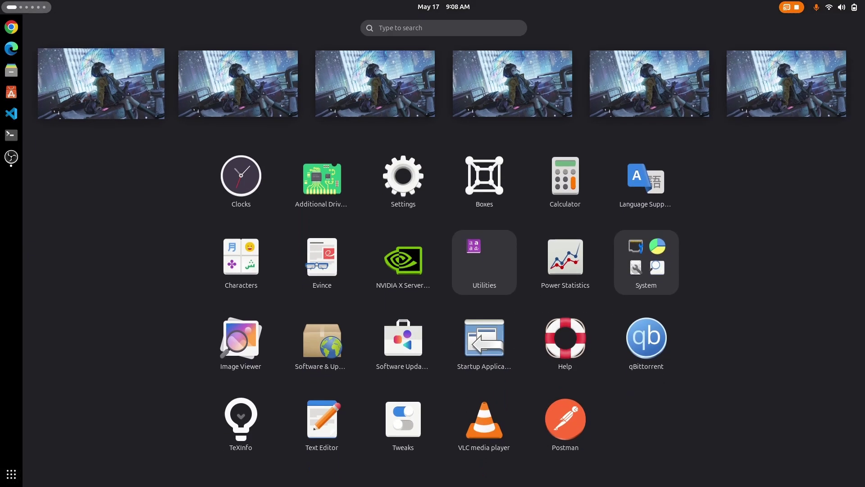
pyautogui.click(483, 190)
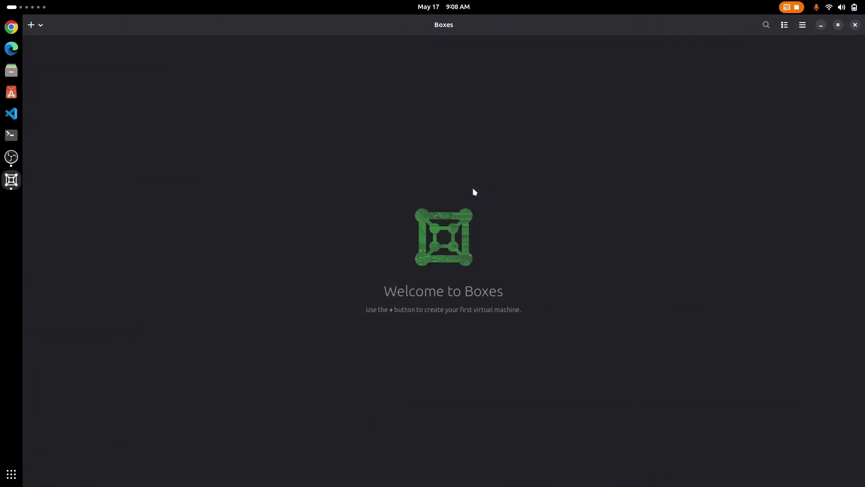
# - Start a new virtual machine installing from the Windows 11 LTSC ISO in Downloads
pyautogui.click(31, 25)
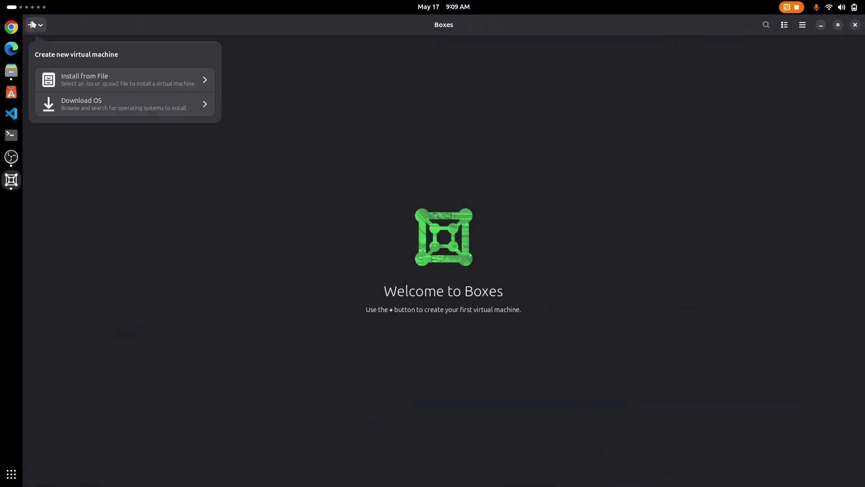
pyautogui.click(112, 78)
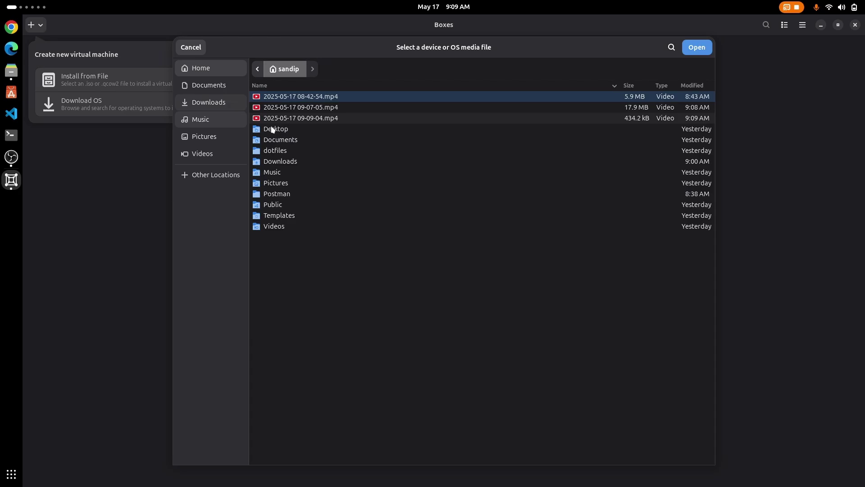
pyautogui.click(200, 103)
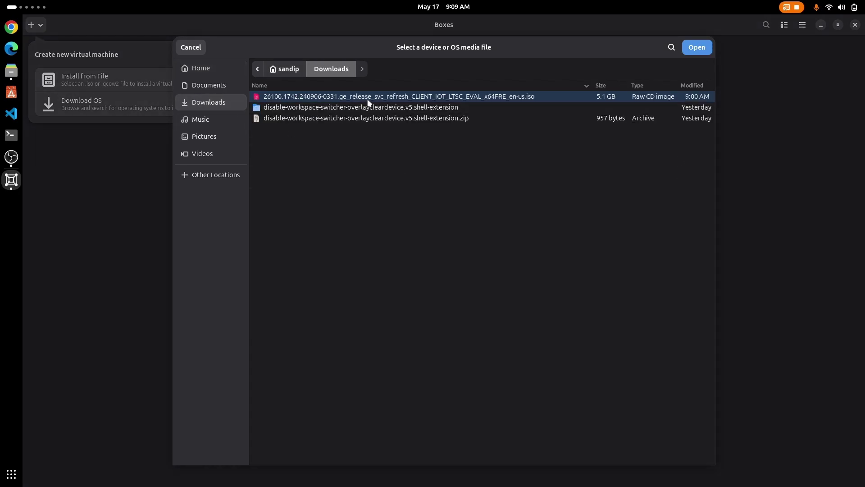
pyautogui.doubleClick(365, 100)
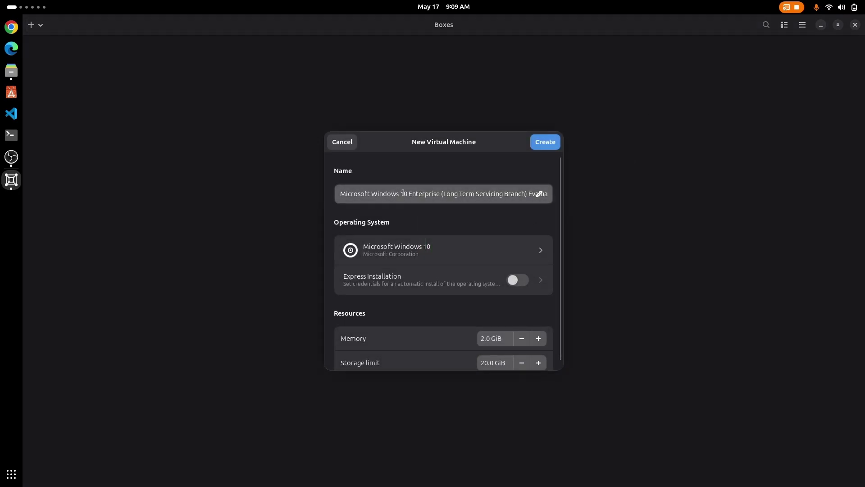
# - Rename the new machine to 'Windows 11 ltsc'
pyautogui.click(403, 194)
pyautogui.press('End')
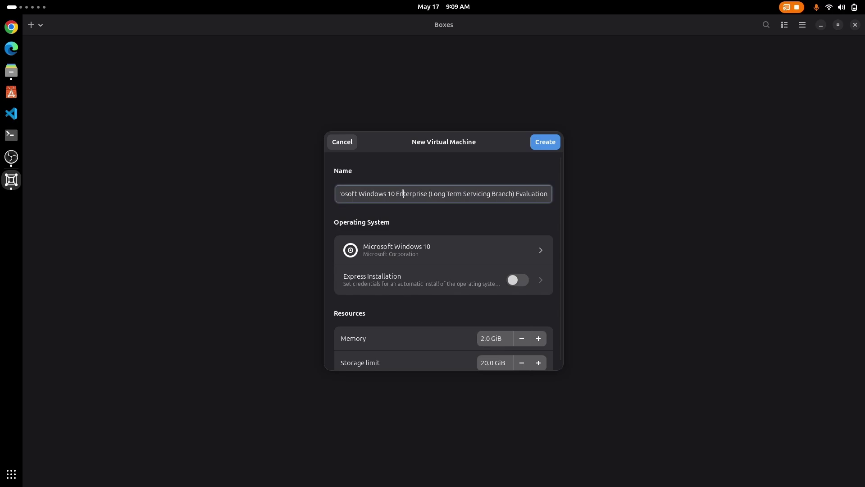
pyautogui.hotkey('ctrl', 'a')
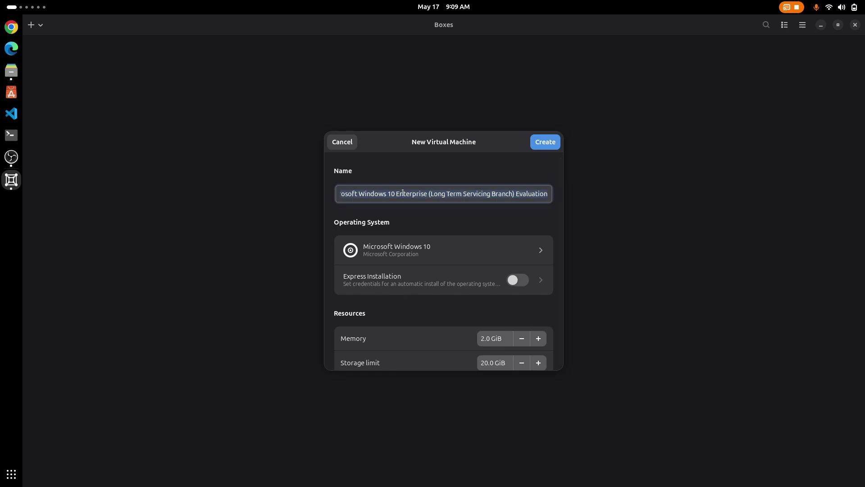
pyautogui.write('Windows 11')
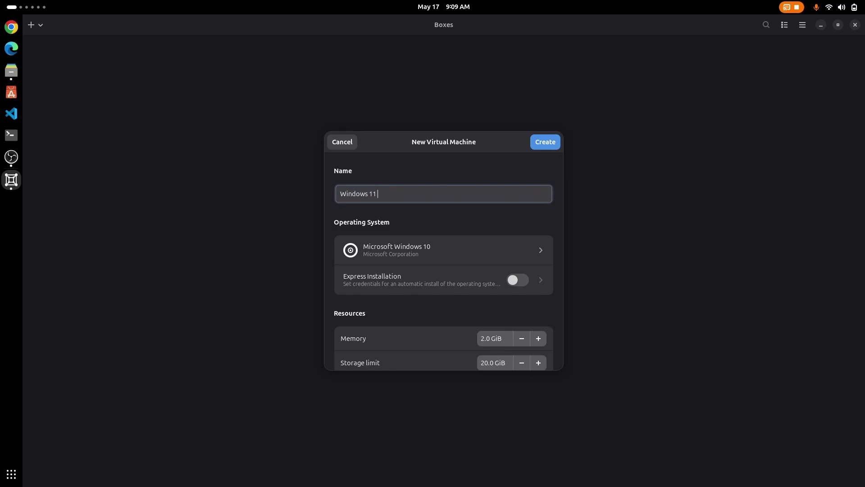
pyautogui.write(' ltsc')
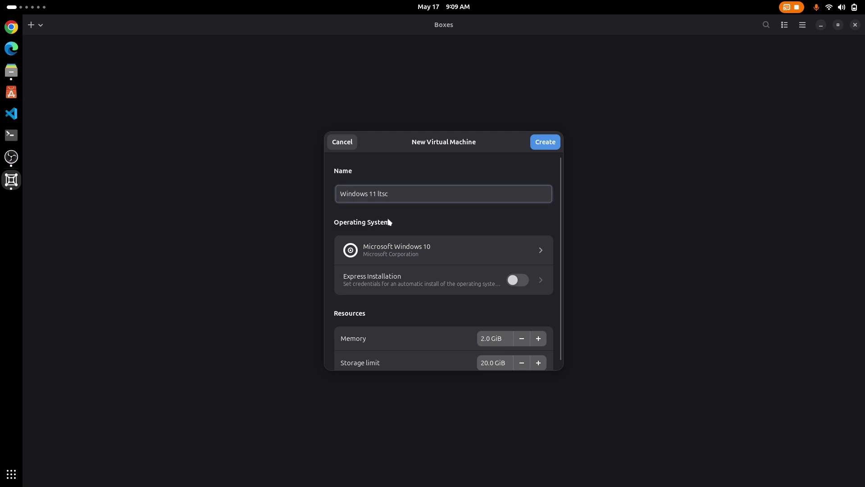
# - Search the OS list for 'wind' and select Microsoft Windows 11
pyautogui.click(404, 250)
pyautogui.click(410, 284)
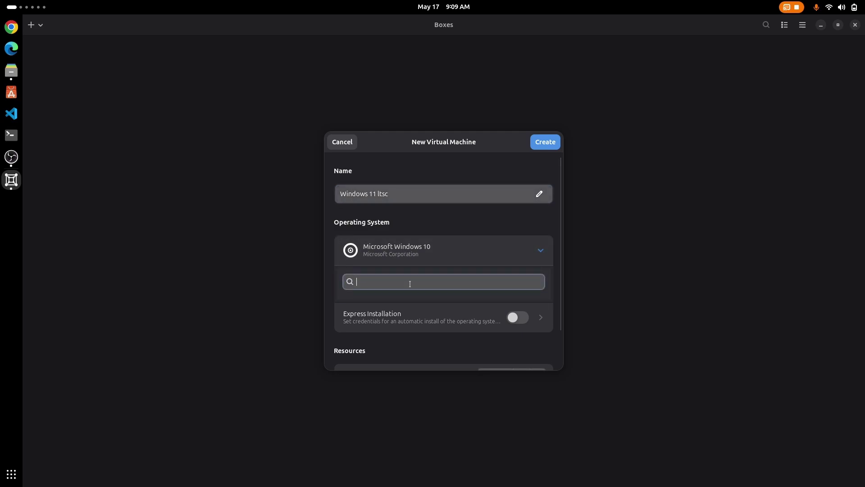
pyautogui.write('wind')
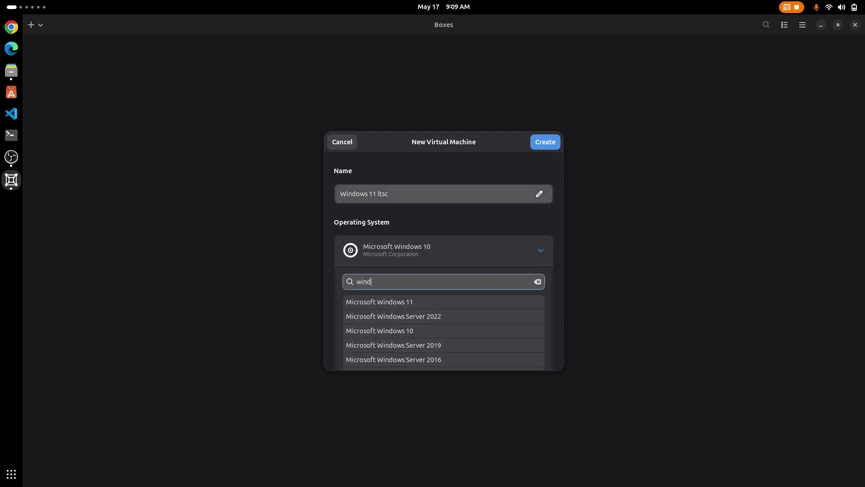
pyautogui.click(450, 307)
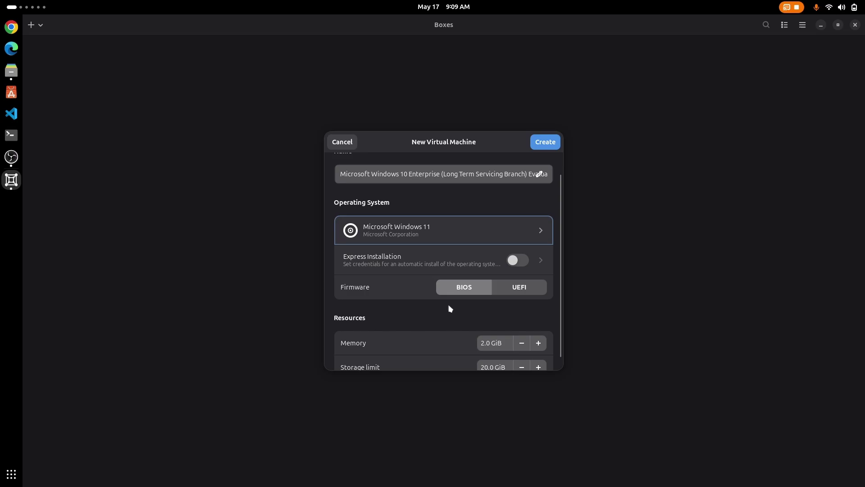
pyautogui.click(441, 180)
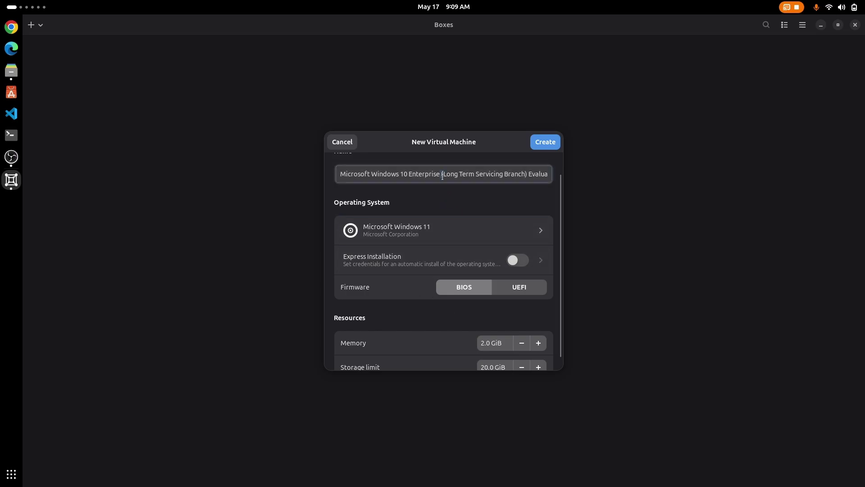
# - Rename the VM to 'win 11', switch firmware to UEFI and set memory to 4.0 GiB
pyautogui.hotkey('ctrl', 'a')
pyautogui.write('win 11')
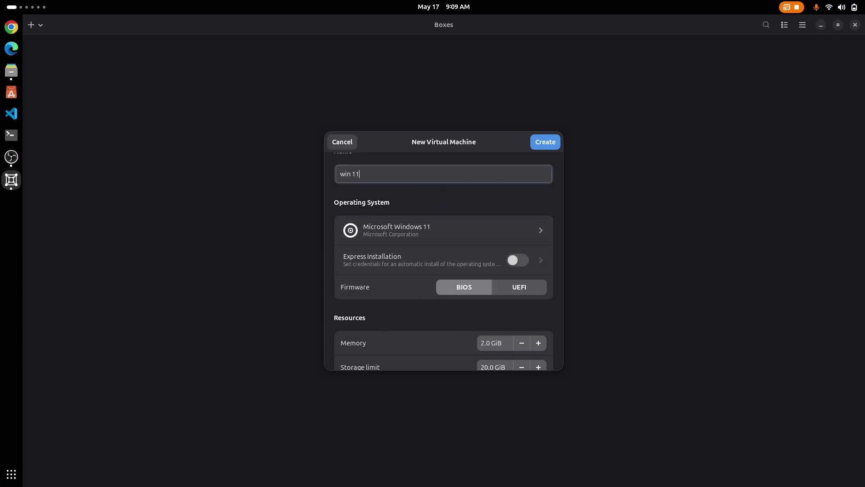
pyautogui.click(514, 291)
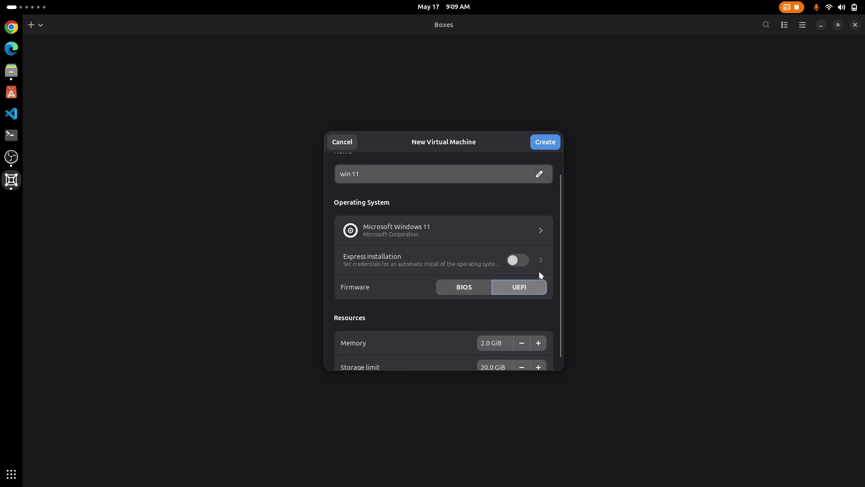
pyautogui.scroll(-1, 415, 328)
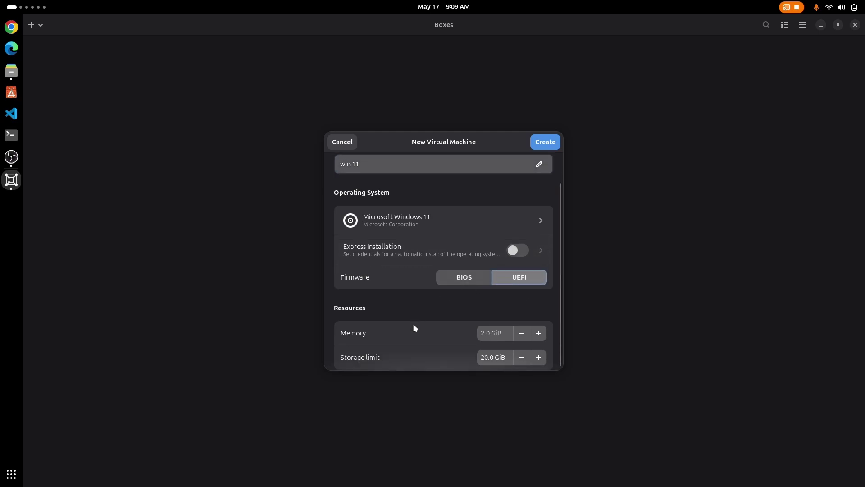
pyautogui.click(539, 333)
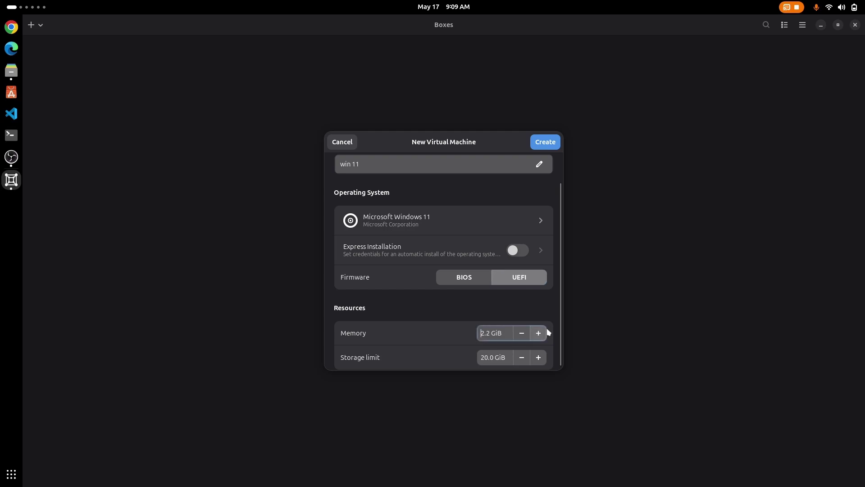
pyautogui.doubleClick(485, 333)
pyautogui.write('24')
pyautogui.press('BackSpace')
# - Set the storage limit to 50 GiB and create the virtual machine
pyautogui.click(485, 361)
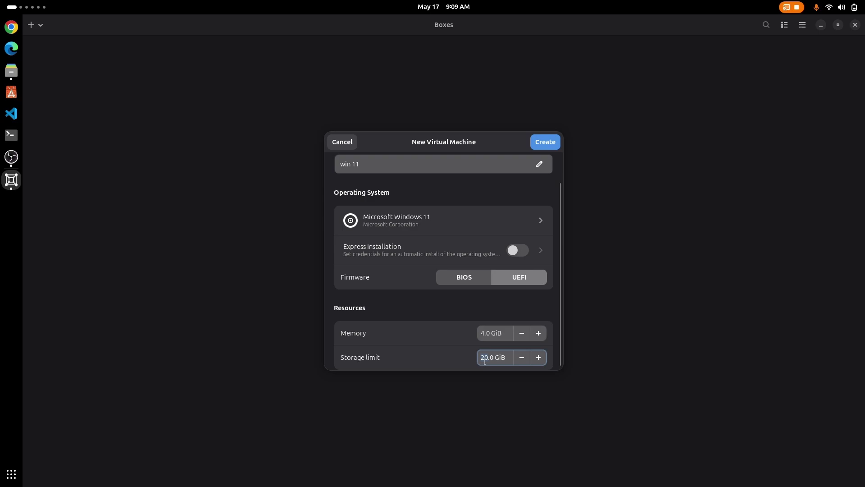
pyautogui.press('BackSpace')
pyautogui.press('BackSpace')
pyautogui.write('50')
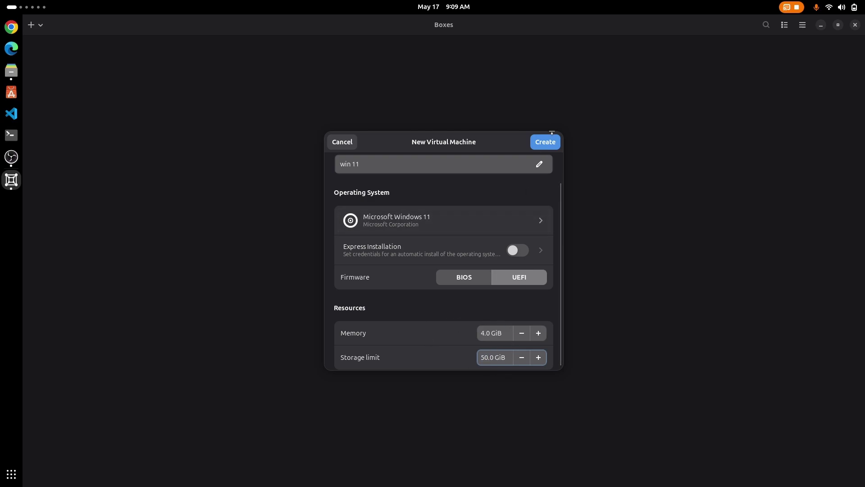
pyautogui.click(555, 146)
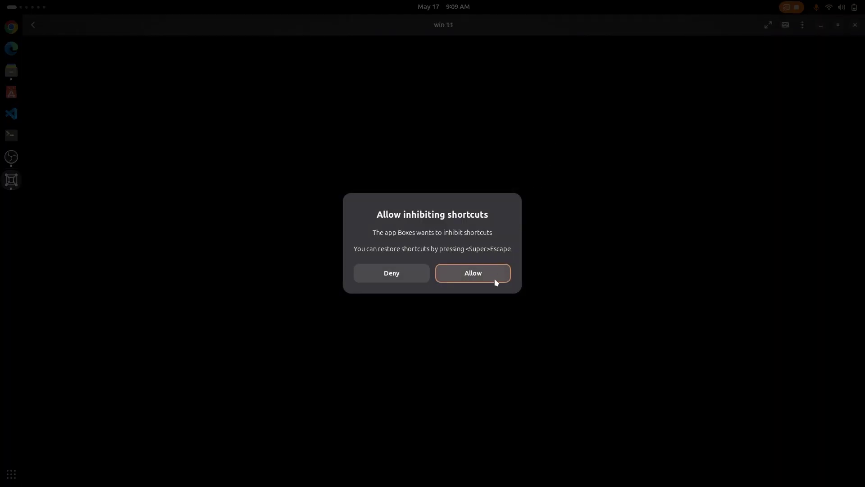
# - Allow shortcut capture and boot win 11 from the installation disc to Setup's language screen
pyautogui.click(495, 282)
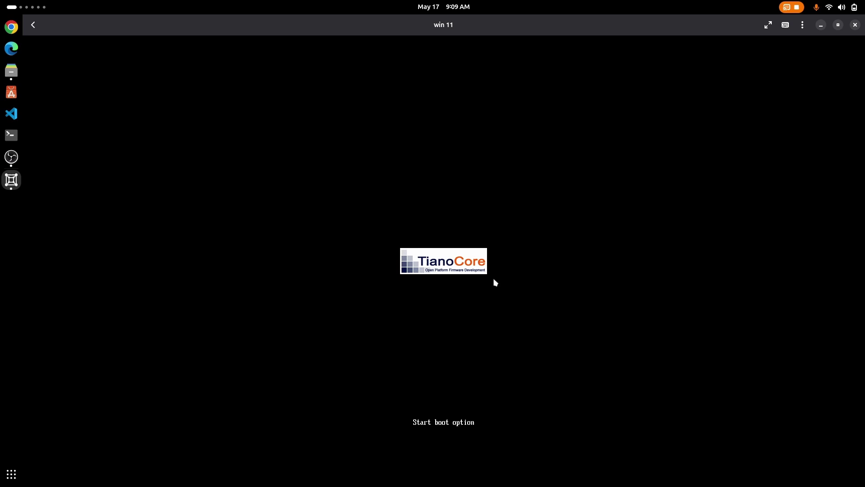
pyautogui.click(494, 324)
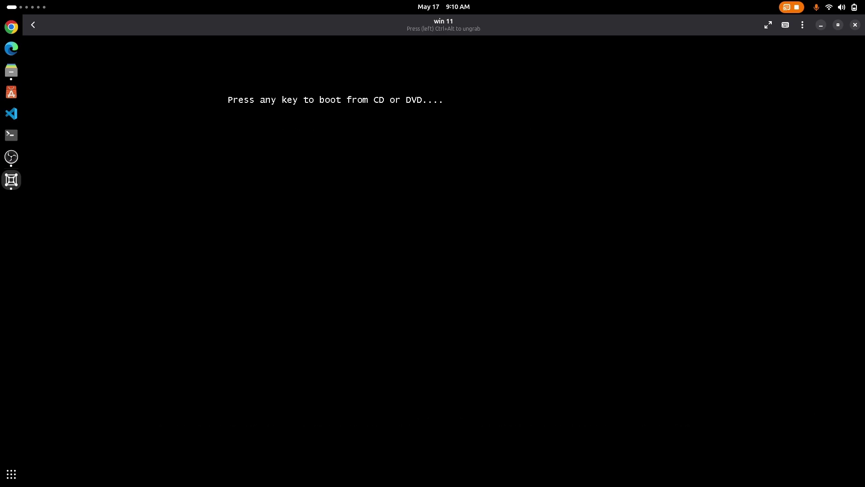
pyautogui.press('Return')
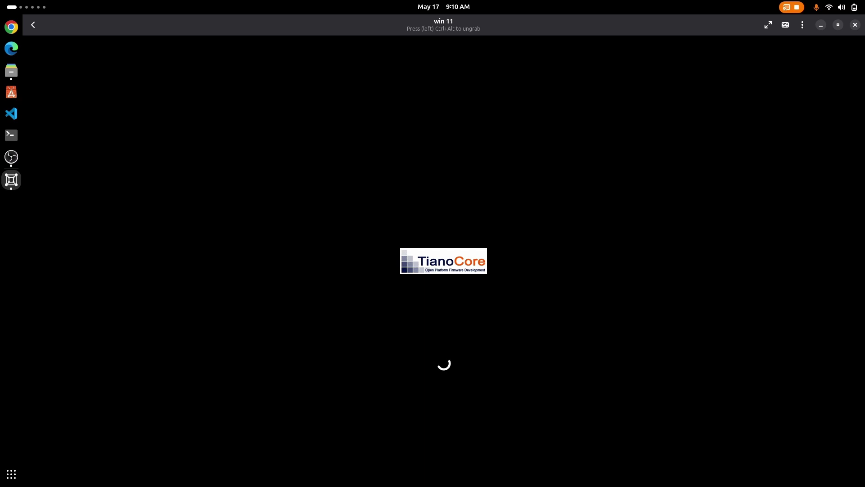
pyautogui.hotkey('ctrl', 'alt')
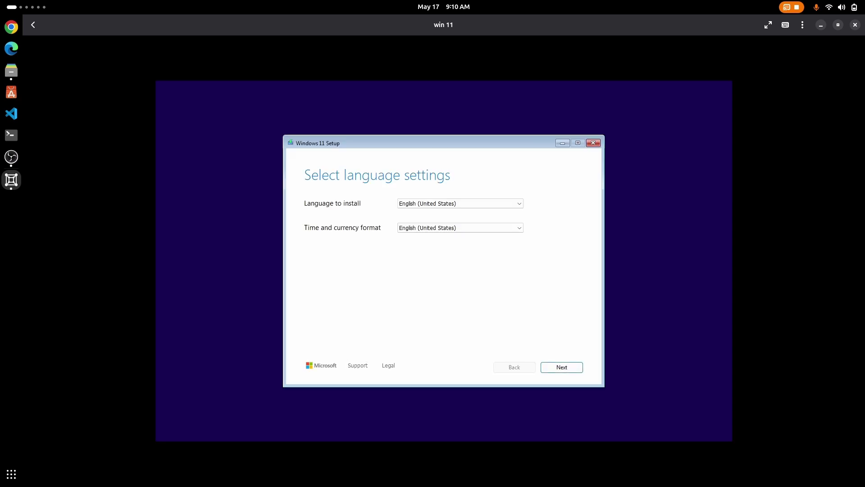
# - Accept default language and US keyboard, then choose a clean Windows 11 install
pyautogui.click(516, 303)
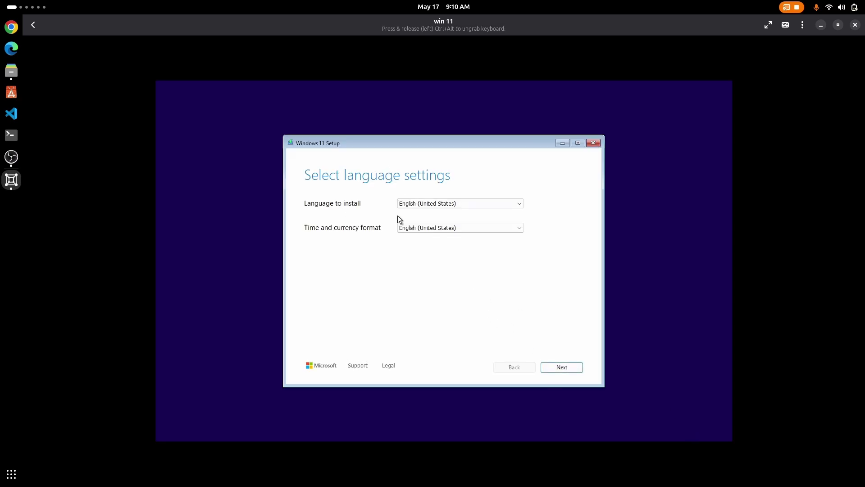
pyautogui.click(574, 370)
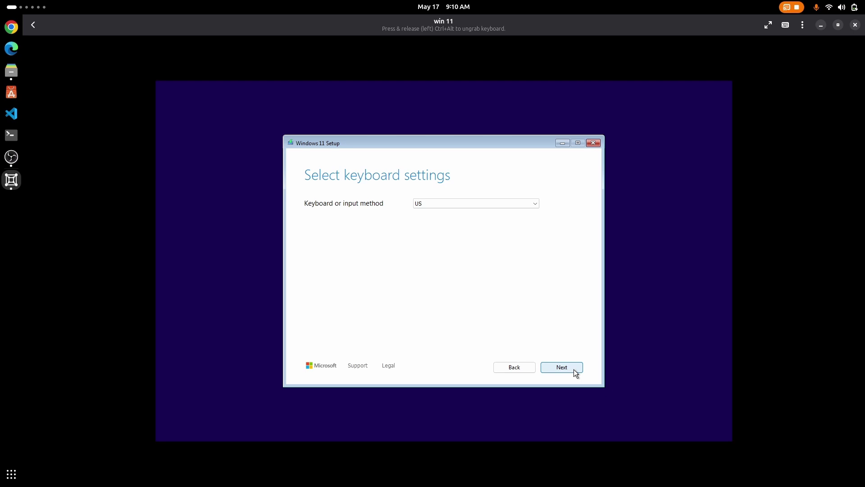
pyautogui.click(574, 369)
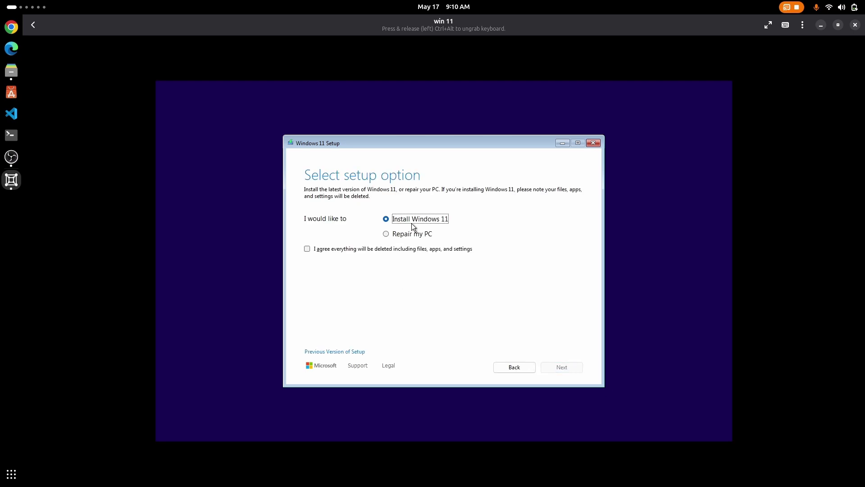
pyautogui.click(346, 249)
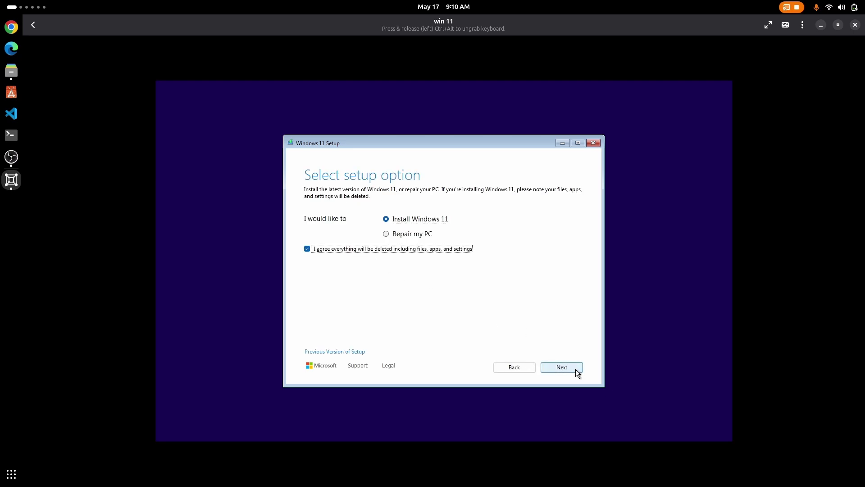
pyautogui.click(575, 369)
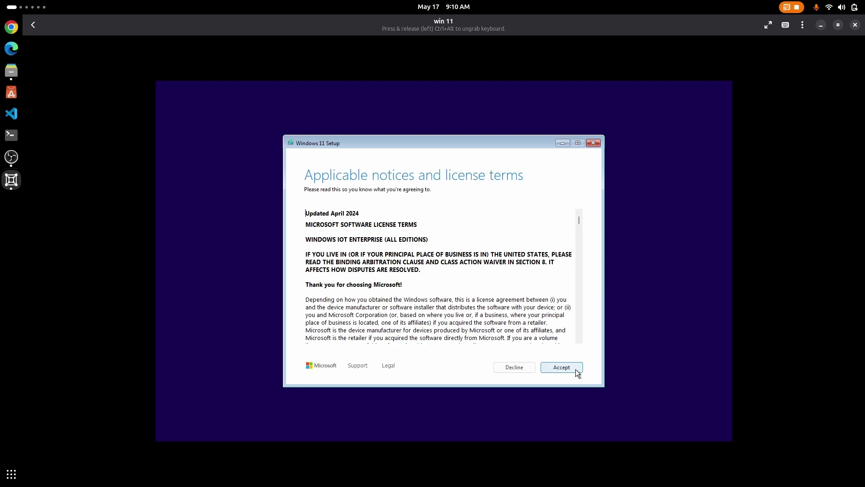
# - Accept the license, pick the 50 GB unallocated Disk 0 and start installing
pyautogui.click(576, 370)
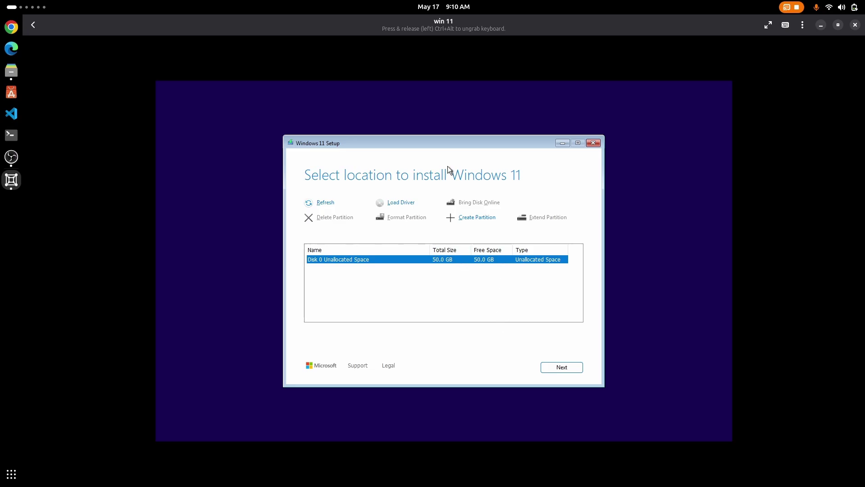
pyautogui.click(575, 367)
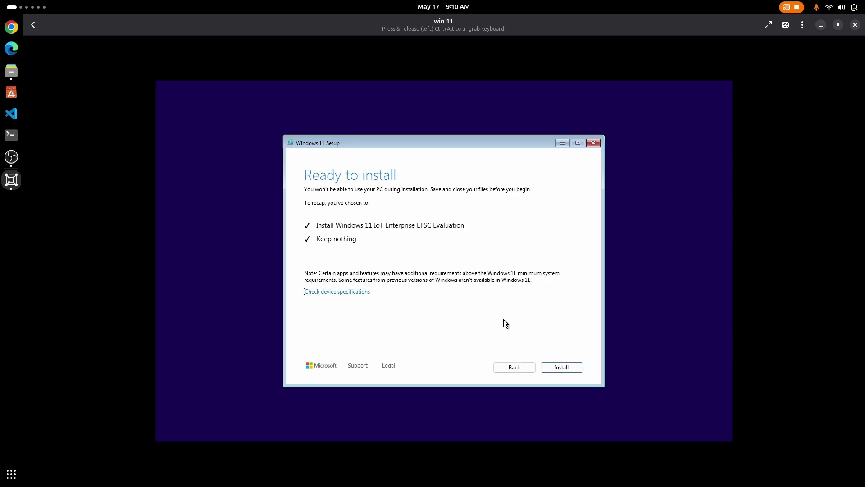
pyautogui.click(566, 368)
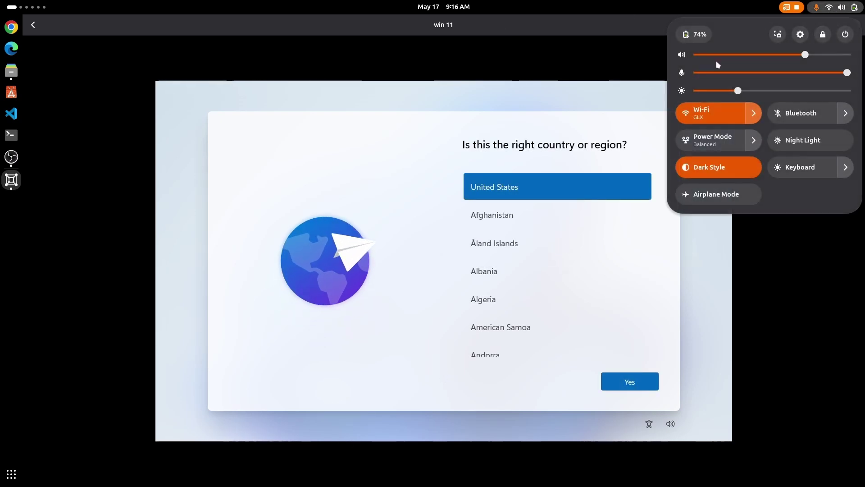
# - Turn on host airplane mode, then confirm United States and the US keyboard layout
pyautogui.click(717, 193)
pyautogui.click(707, 89)
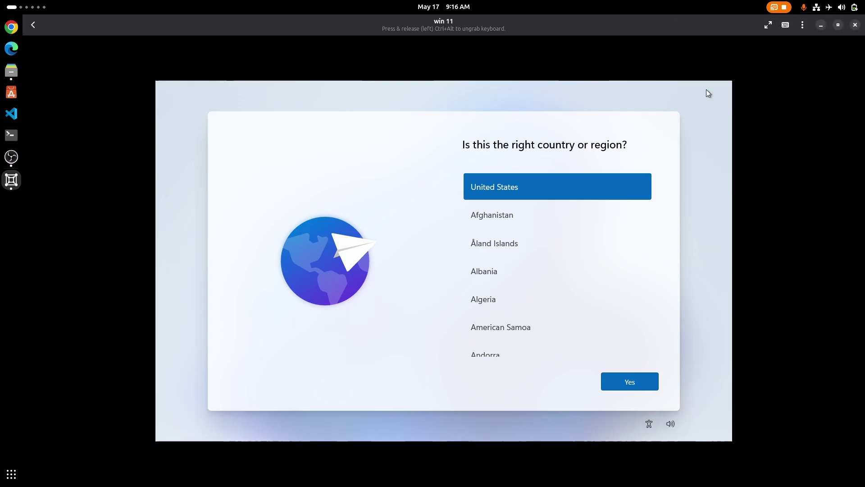
pyautogui.click(616, 377)
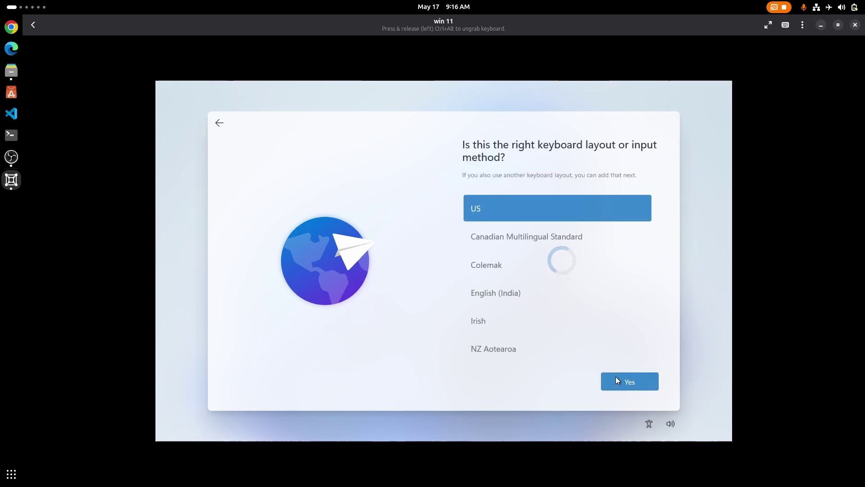
pyautogui.click(627, 384)
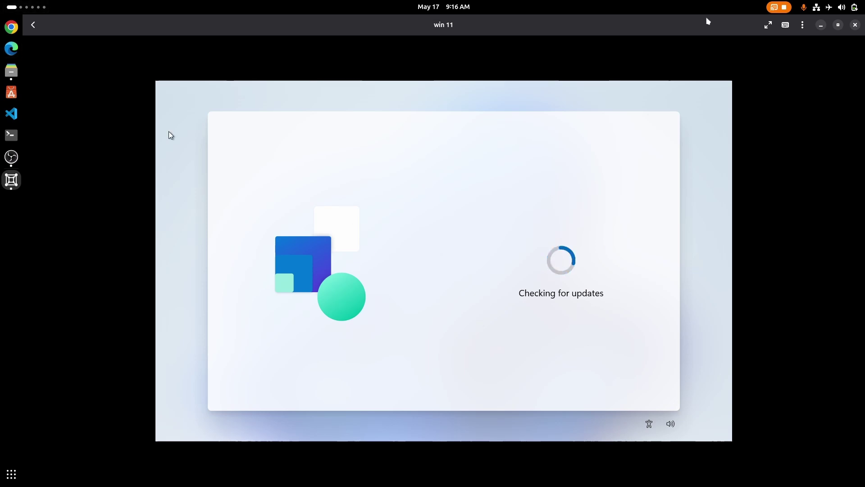
# - Close the VM window, then relaunch Boxes from the app overview to return to win 11
pyautogui.click(855, 25)
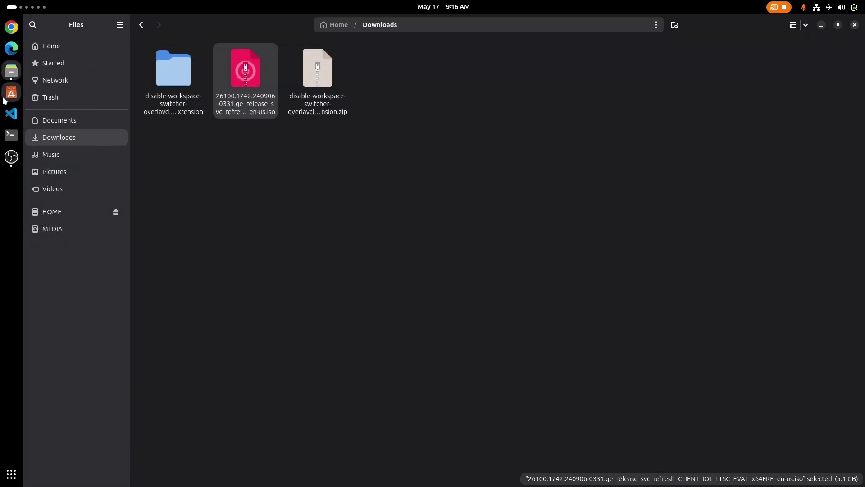
pyautogui.click(11, 474)
pyautogui.click(487, 196)
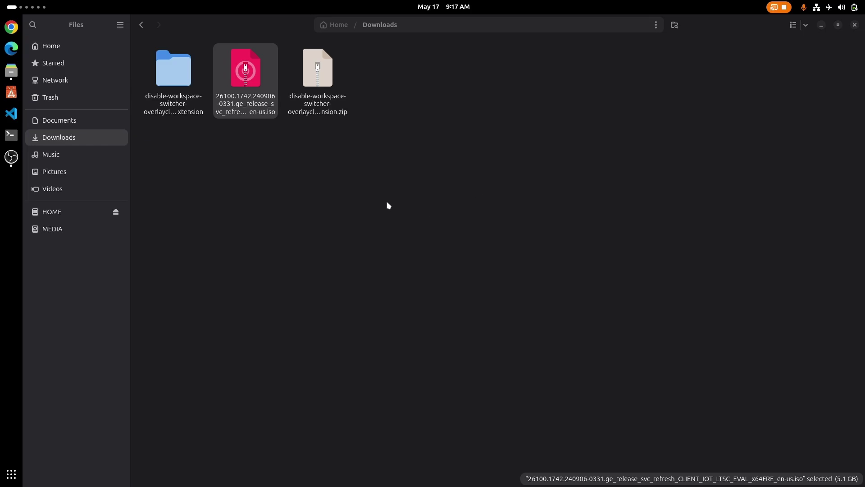
pyautogui.click(12, 474)
pyautogui.click(473, 202)
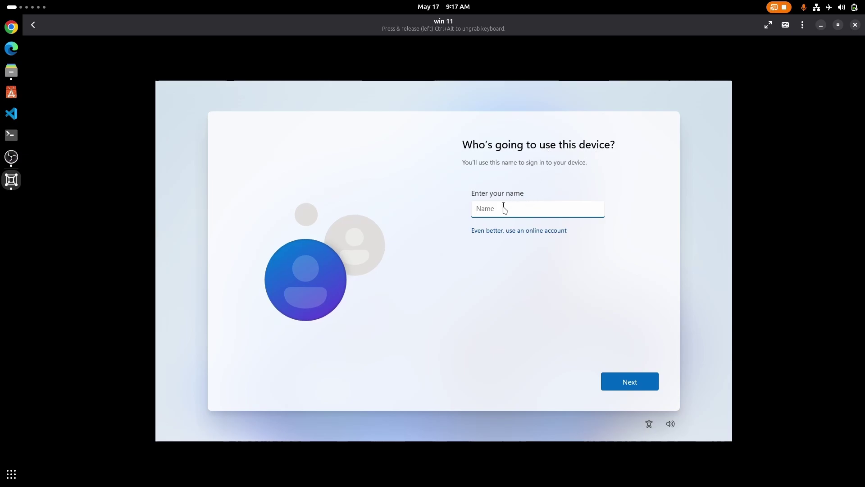
# - Enter a user name for the local account and leave the password blank
pyautogui.write('Sandip')
pyautogui.click(637, 383)
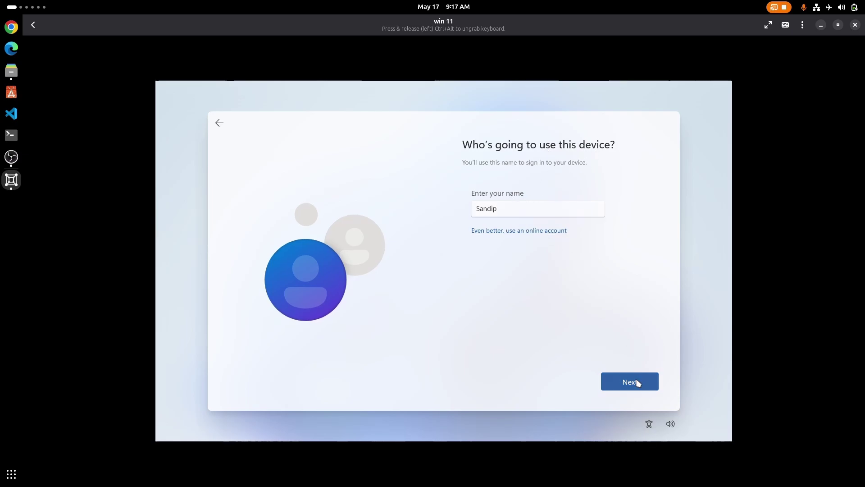
pyautogui.click(638, 383)
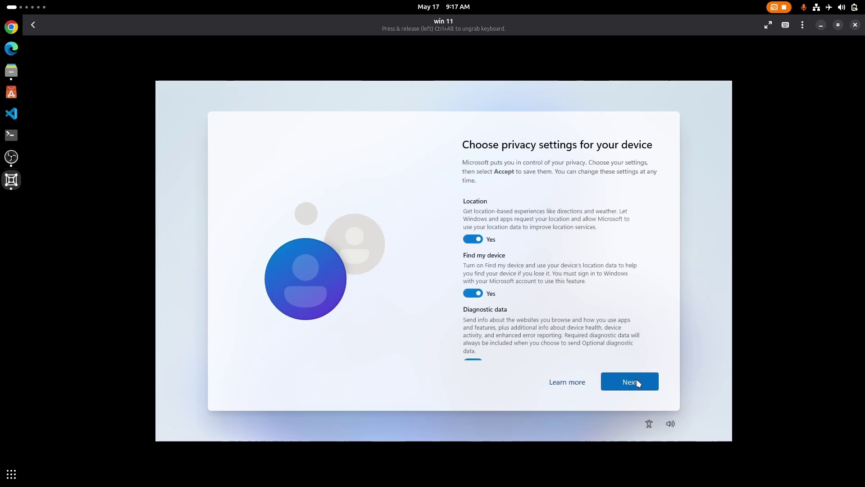
# - Turn off all optional privacy settings, limit diagnostics to required only, and accept
pyautogui.click(473, 239)
pyautogui.click(472, 292)
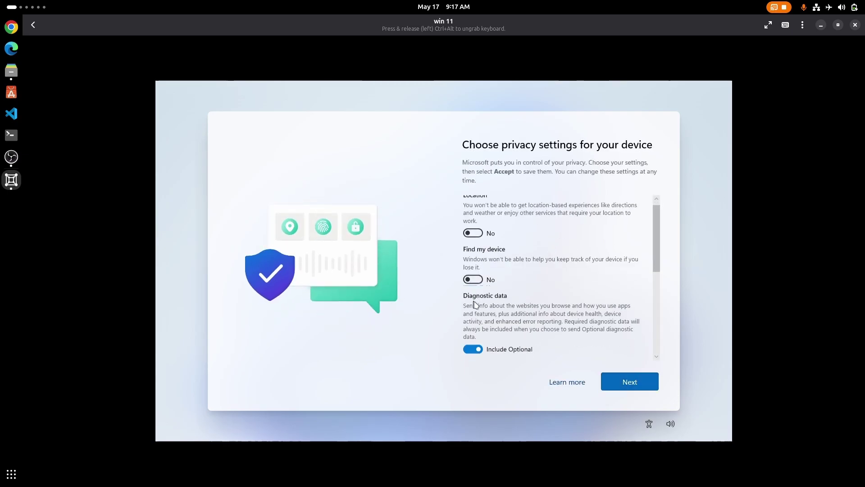
pyautogui.scroll(-2, 476, 304)
pyautogui.click(472, 272)
pyautogui.click(473, 331)
pyautogui.scroll(-3, 477, 316)
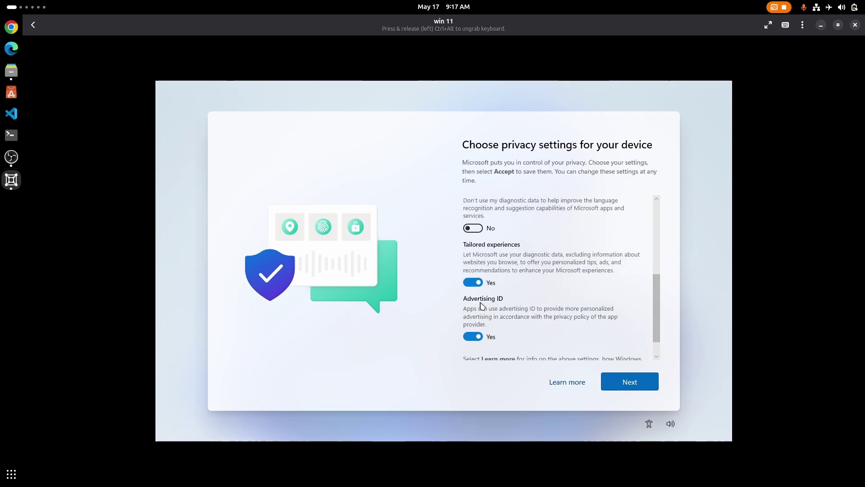
pyautogui.click(478, 336)
pyautogui.click(471, 280)
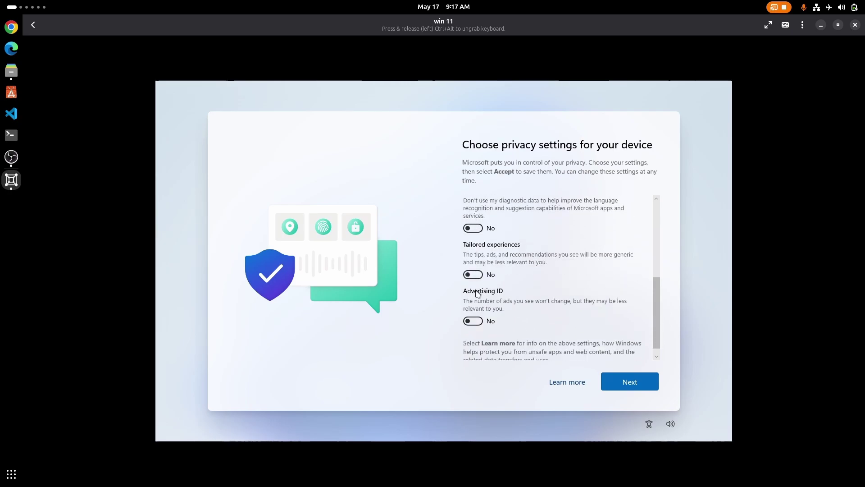
pyautogui.scroll(-3, 518, 315)
pyautogui.click(631, 382)
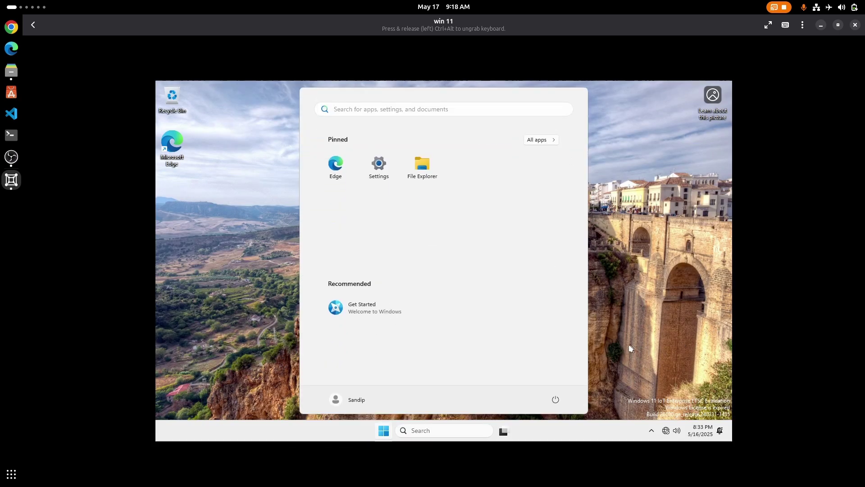
# - After setup completes, dismiss the Start menu to reveal the Windows 11 IoT Enterprise LTSC desktop
pyautogui.click(625, 240)
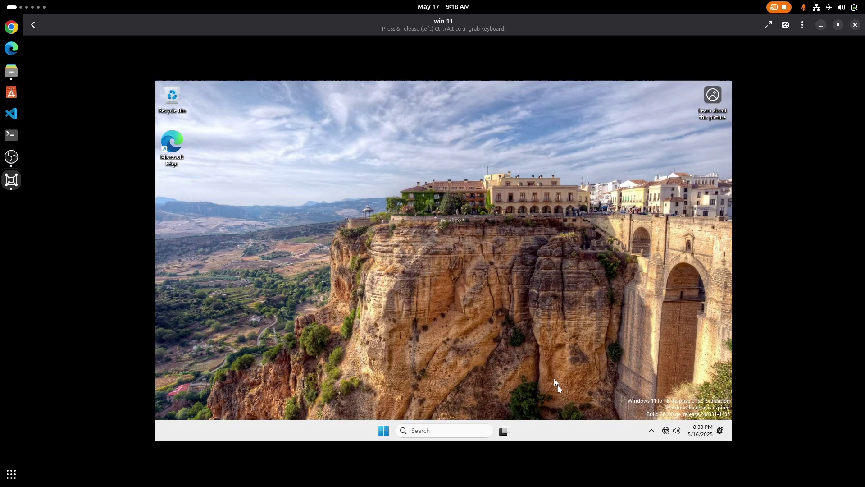